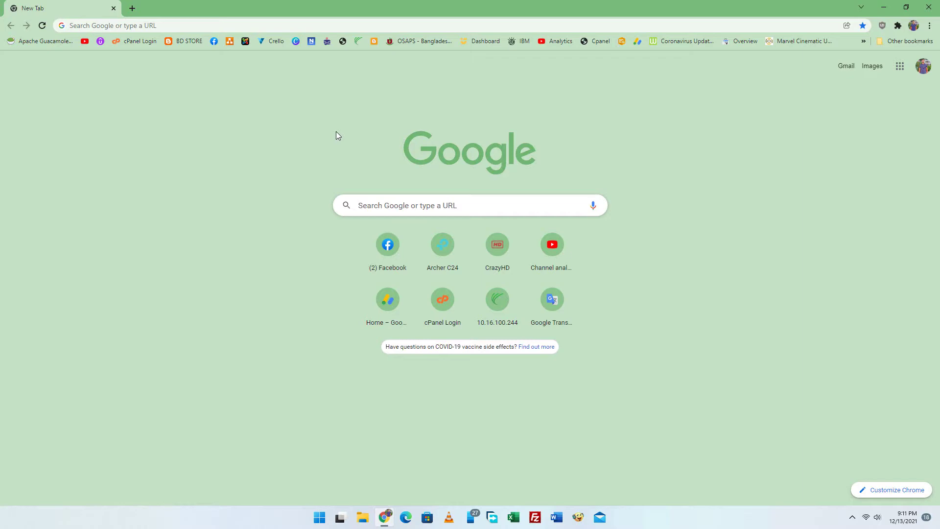
- Search Google for 'bing webmaster' to reach the Bing Webmaster Tools page
{"action": "left_click", "coordinate": [383, 199]}
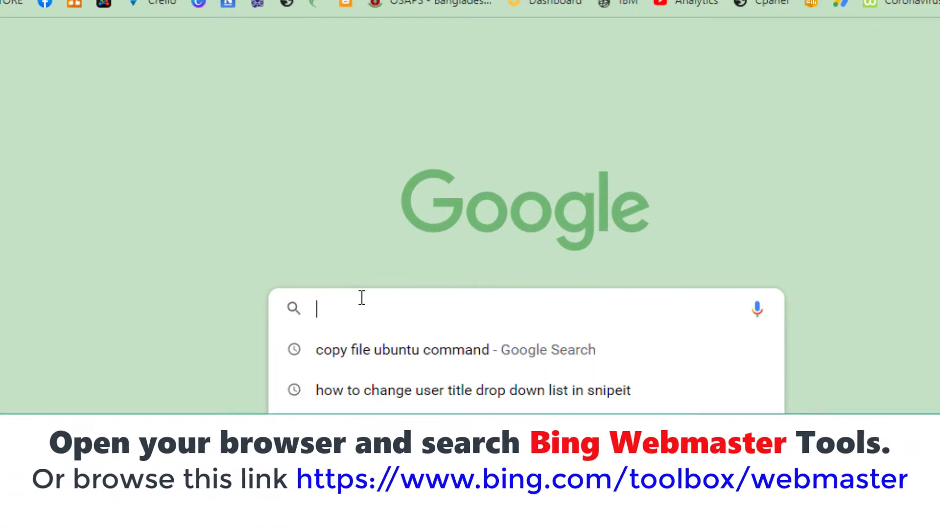
{"action": "type", "text": "bing "}
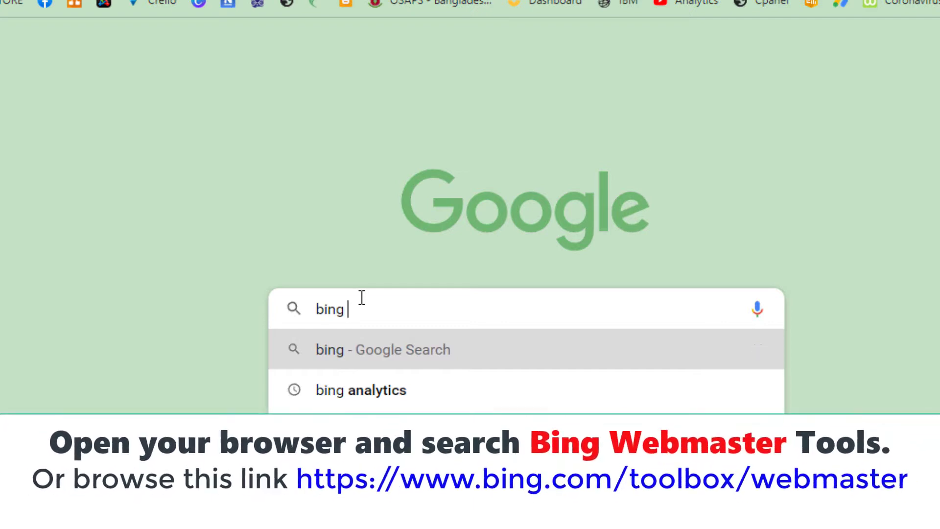
{"action": "type", "text": "webmaster"}
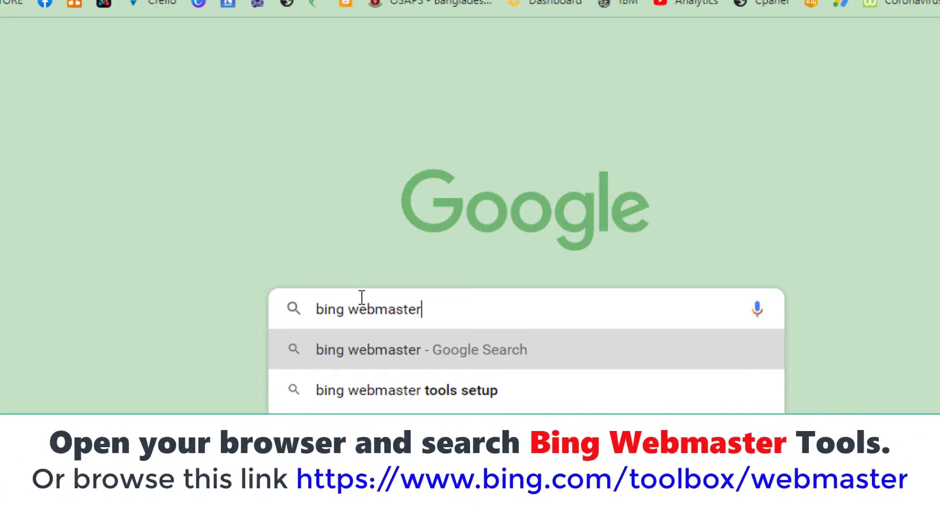
{"action": "key", "text": "Return"}
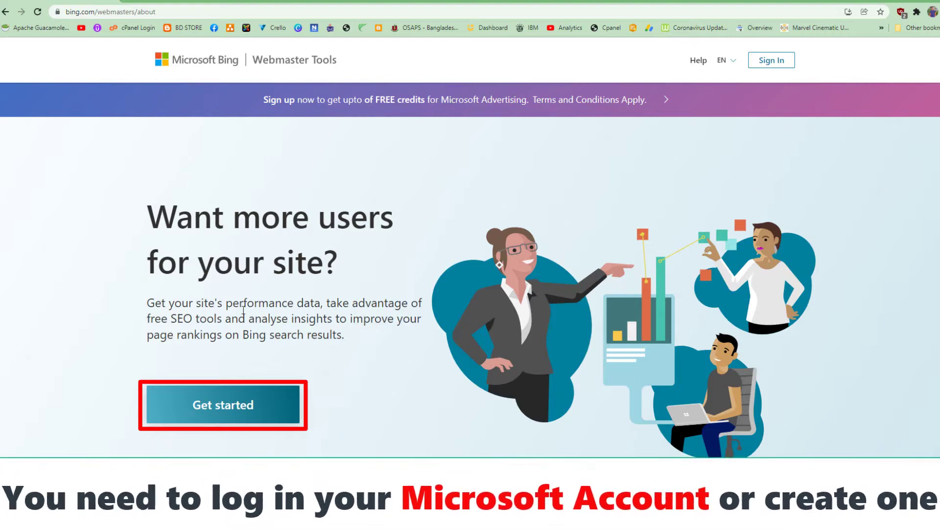
- Sign in to Bing Webmaster Tools with a Microsoft account, entering its e-mail and password
{"action": "left_click", "coordinate": [211, 407]}
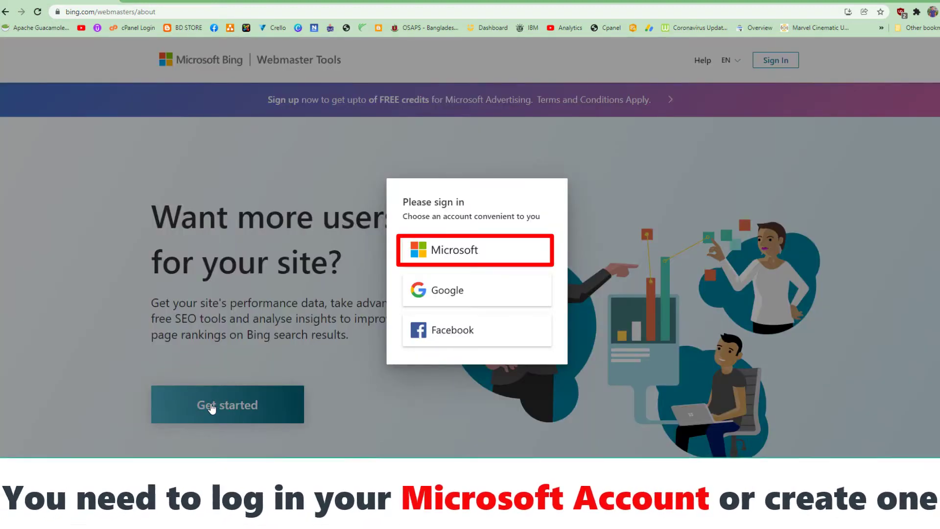
{"action": "left_click", "coordinate": [460, 259]}
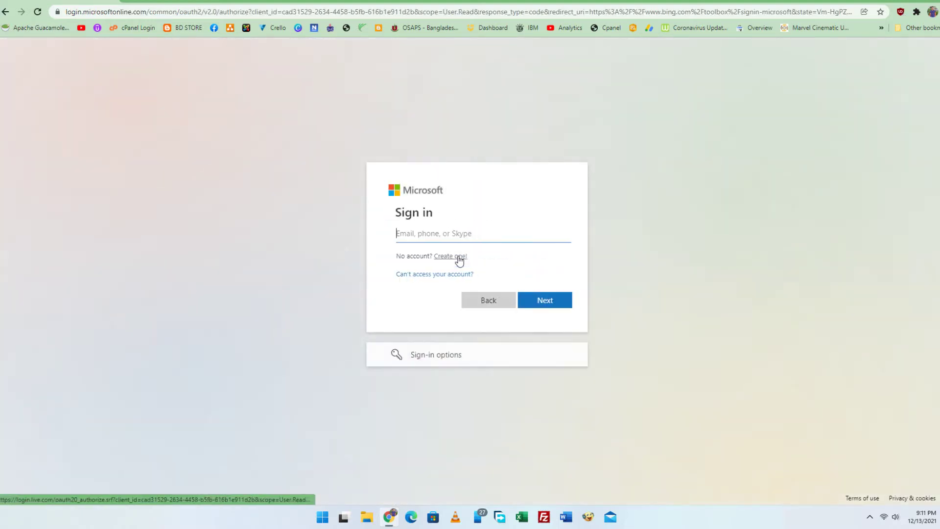
{"action": "left_click", "coordinate": [433, 236]}
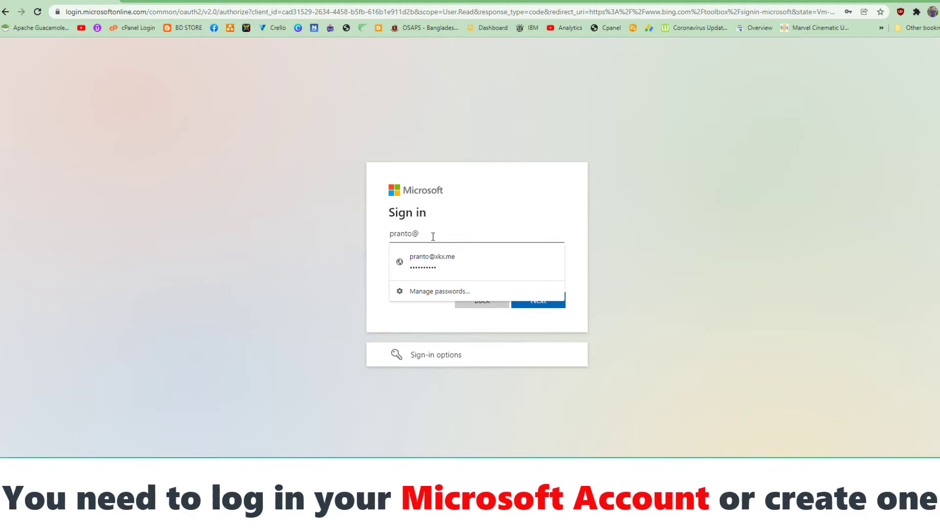
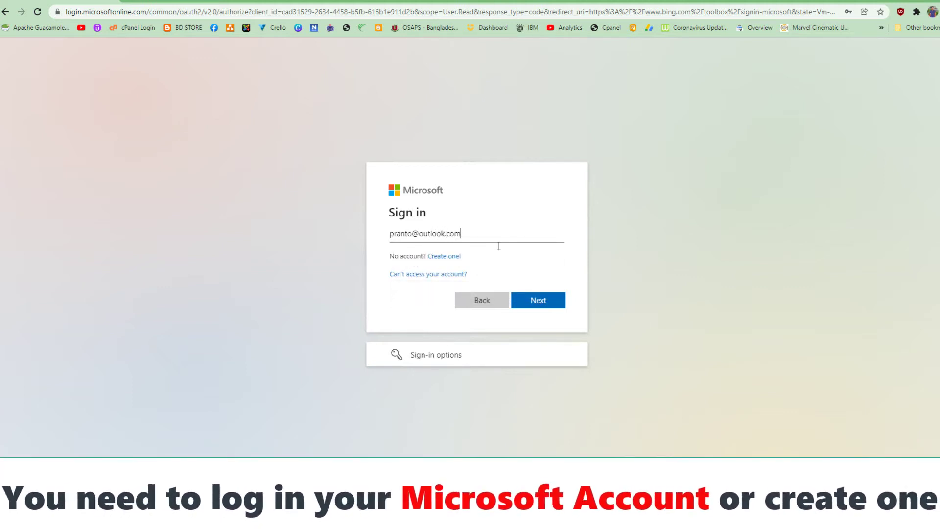
{"action": "left_click", "coordinate": [543, 302]}
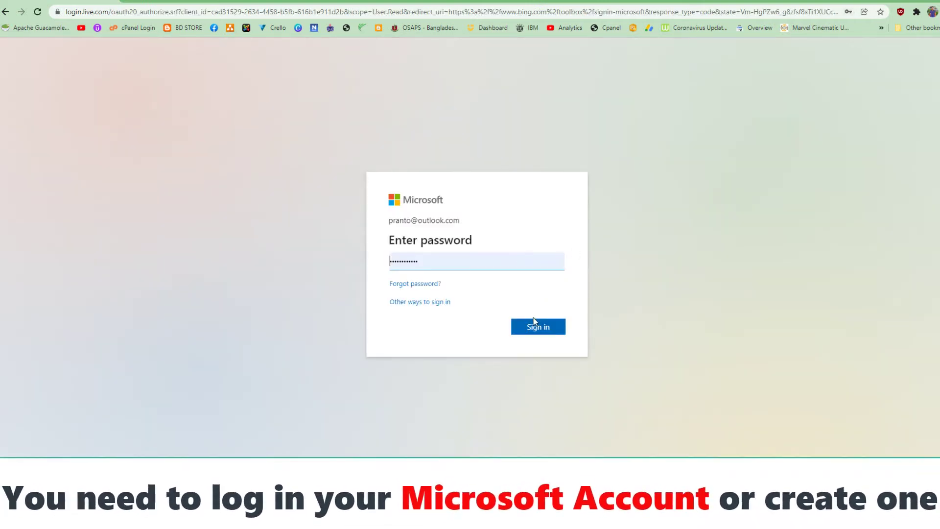
{"action": "left_click", "coordinate": [538, 327]}
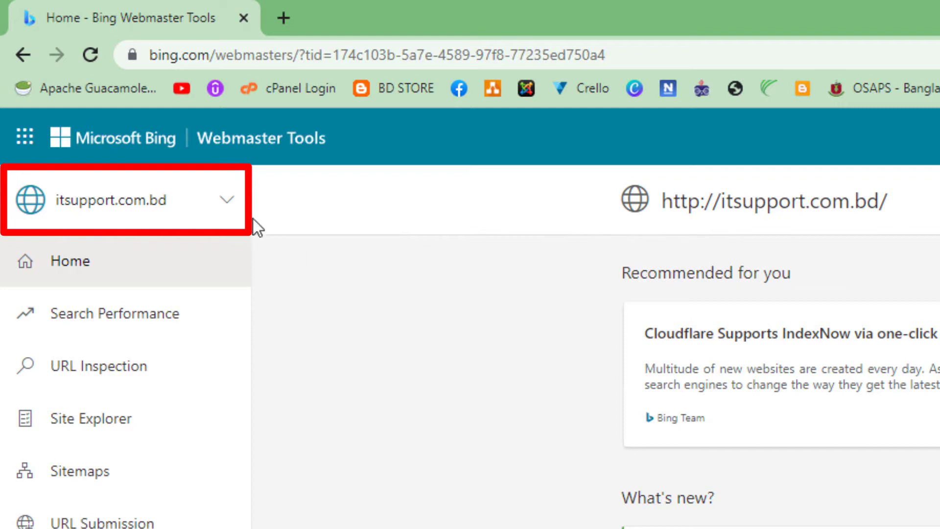
- Import all six sites from Google Search Console, granting Bing access through the Google account
{"action": "left_click", "coordinate": [228, 203]}
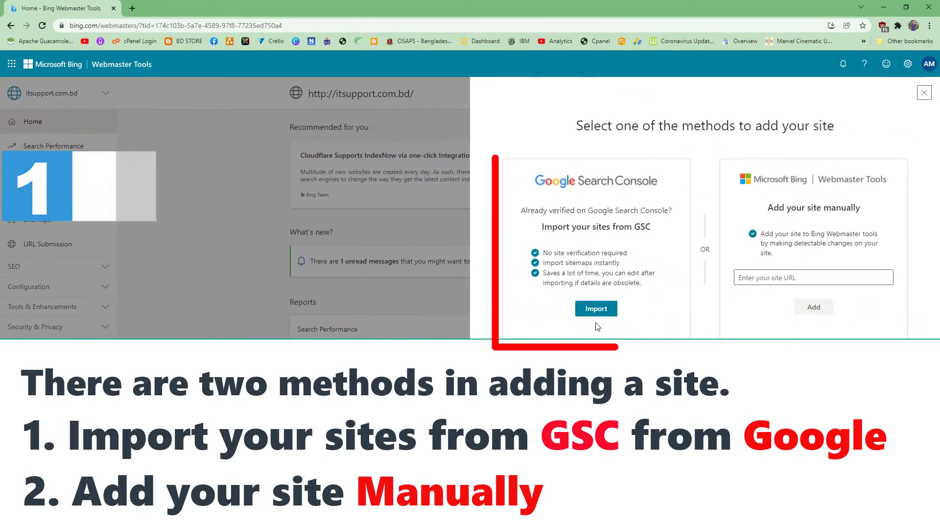
{"action": "left_click", "coordinate": [596, 310]}
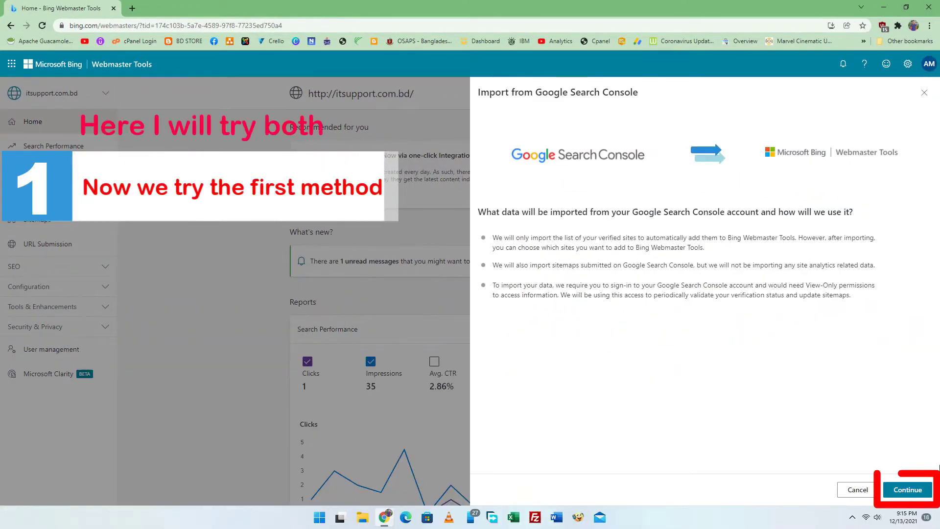
{"action": "left_click", "coordinate": [923, 491]}
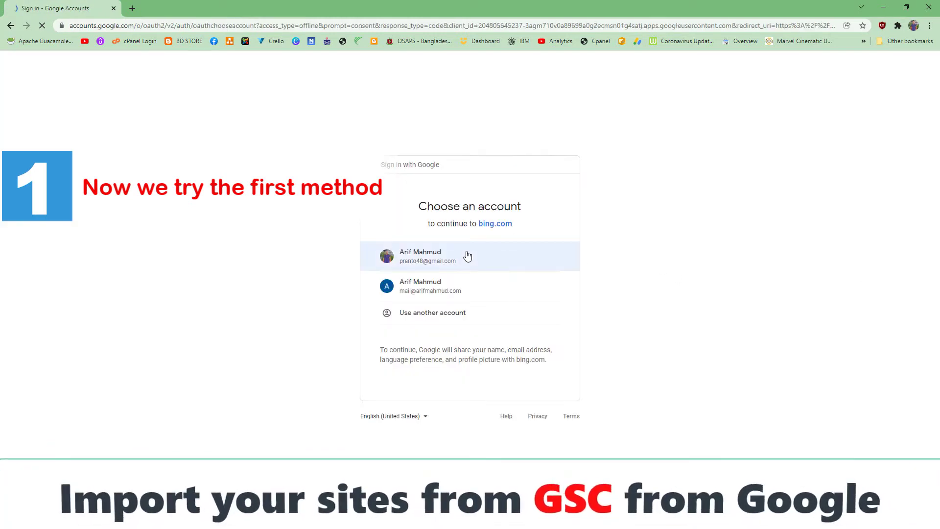
{"action": "left_click", "coordinate": [421, 258]}
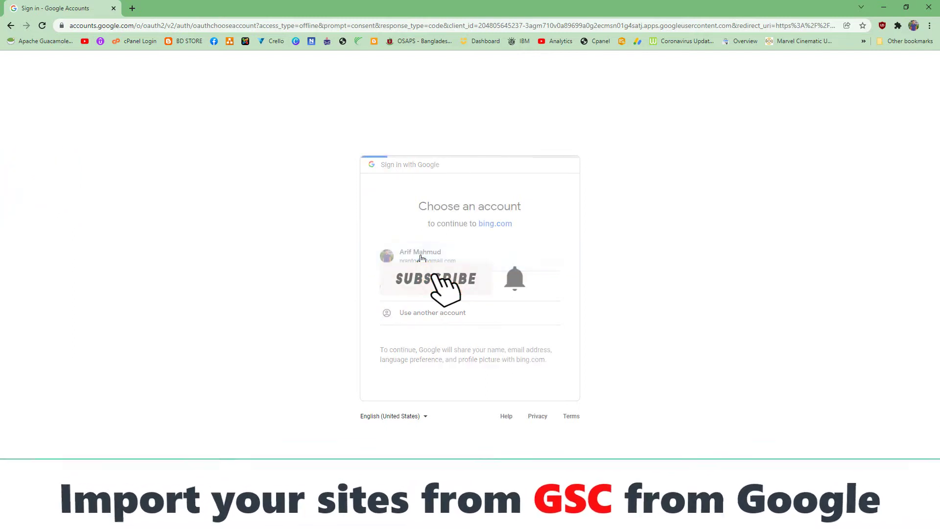
{"action": "left_click", "coordinate": [511, 387]}
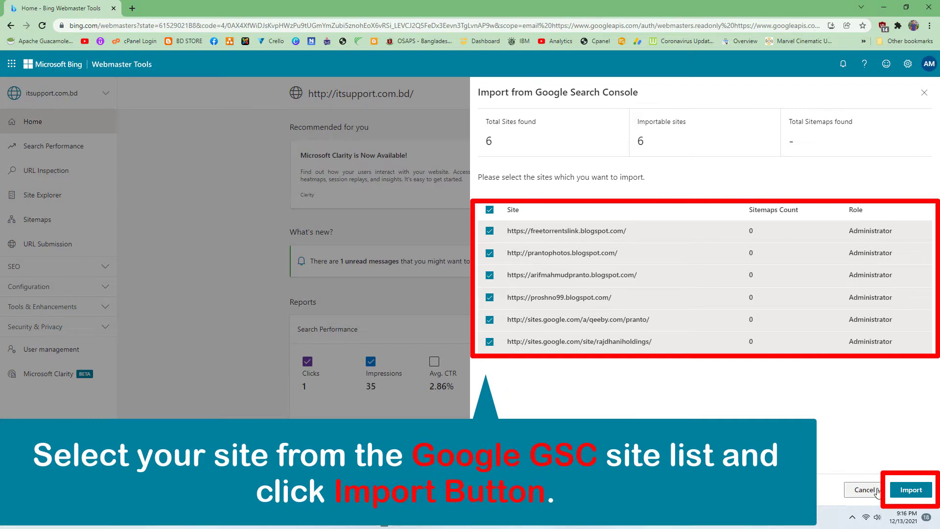
{"action": "left_click", "coordinate": [864, 490]}
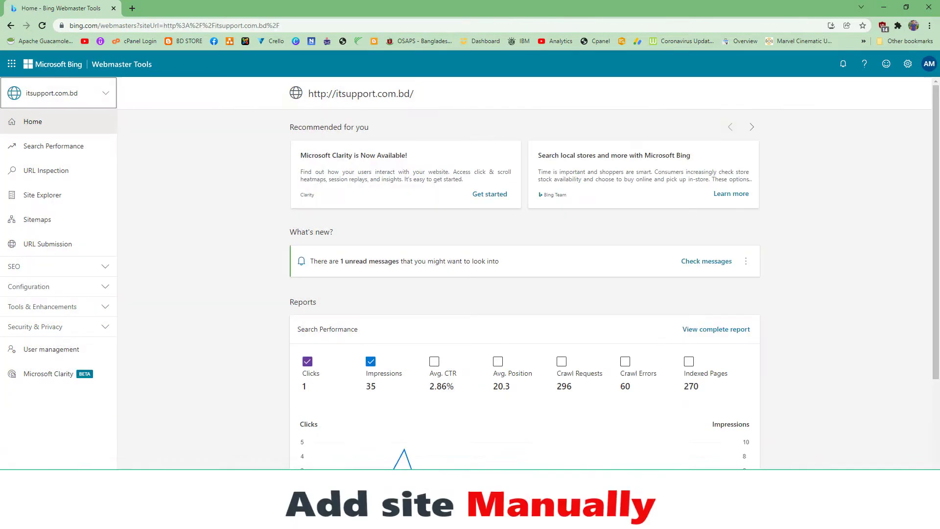
{"action": "left_click", "coordinate": [110, 95]}
{"action": "left_click", "coordinate": [50, 196]}
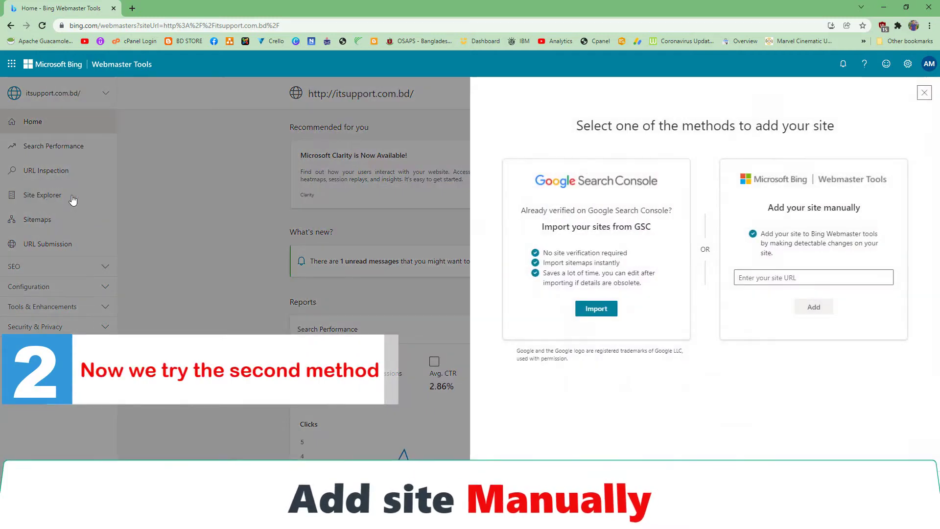
{"action": "left_click", "coordinate": [755, 280]}
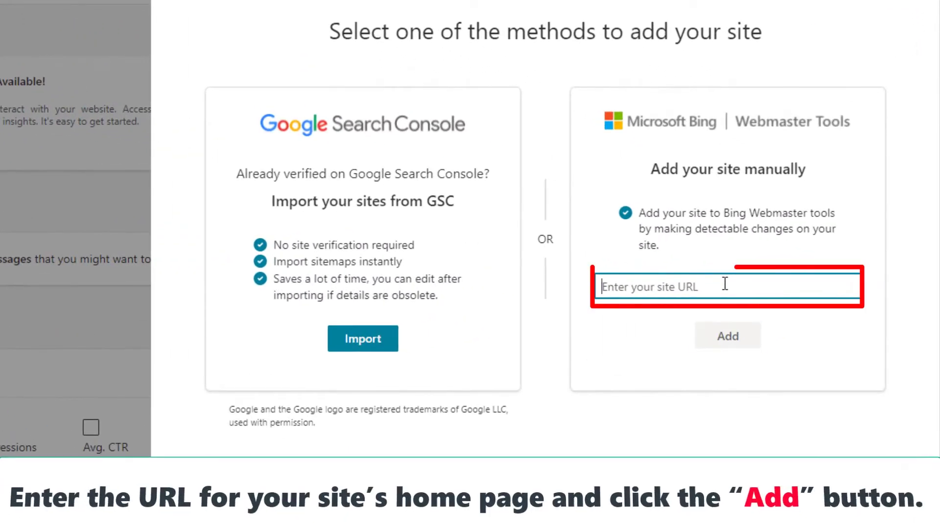
{"action": "type", "text": "https://bdold"}
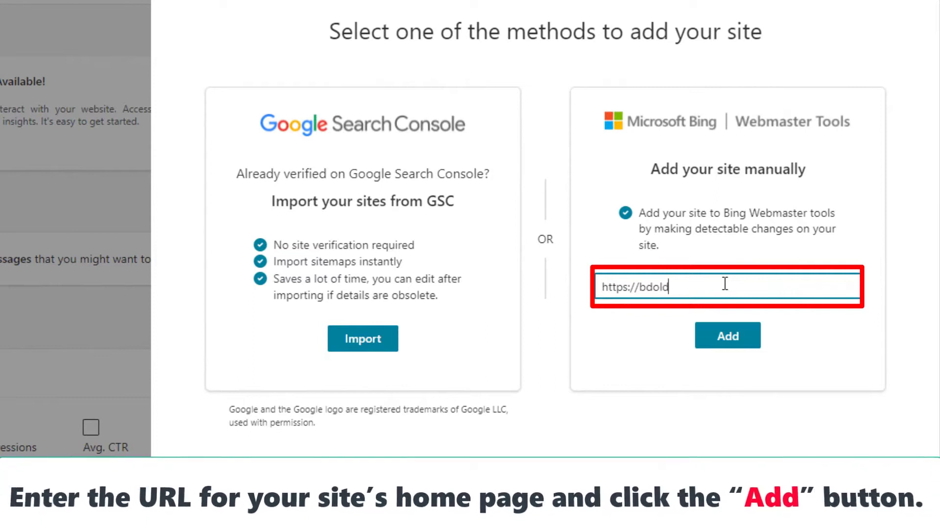
{"action": "type", "text": ".com"}
{"action": "left_click", "coordinate": [641, 287]}
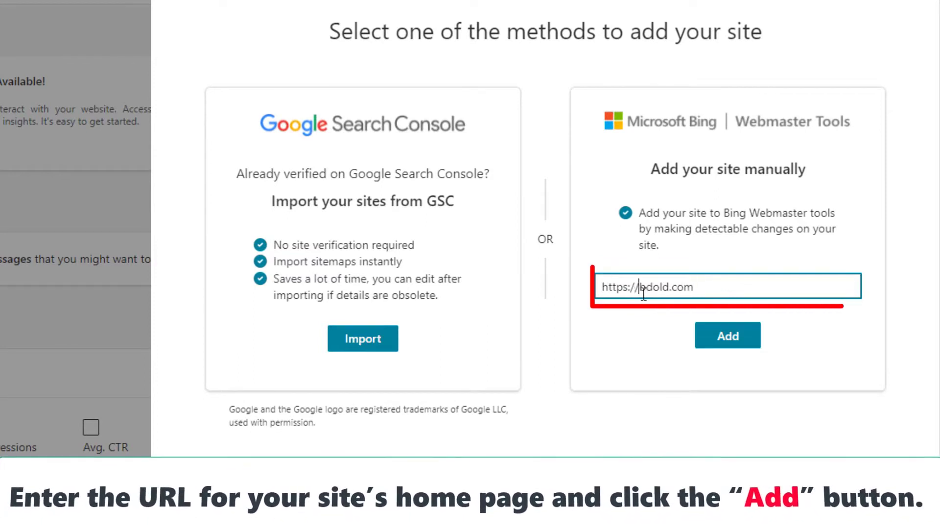
{"action": "type", "text": "www."}
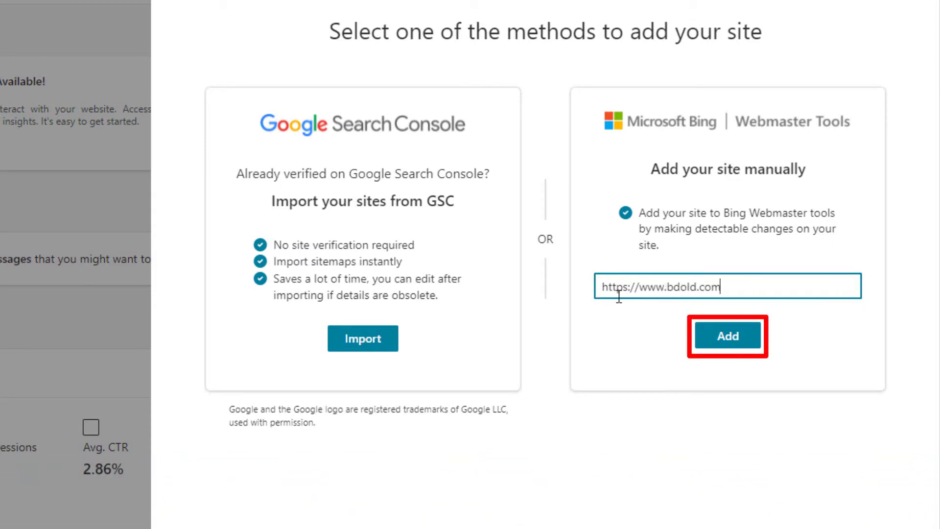
{"action": "left_click", "coordinate": [731, 339]}
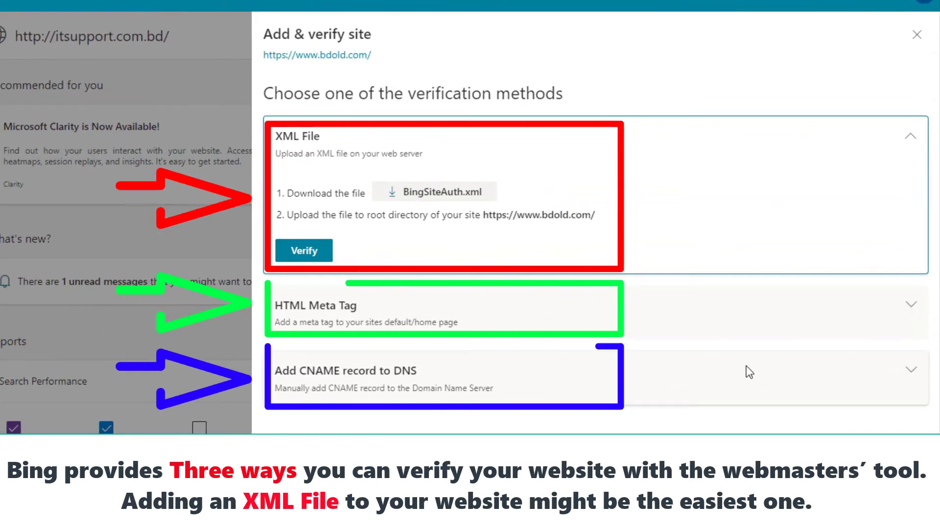
- Download the BingSiteAuth.xml verification file to the Desktop
{"action": "left_click", "coordinate": [442, 196]}
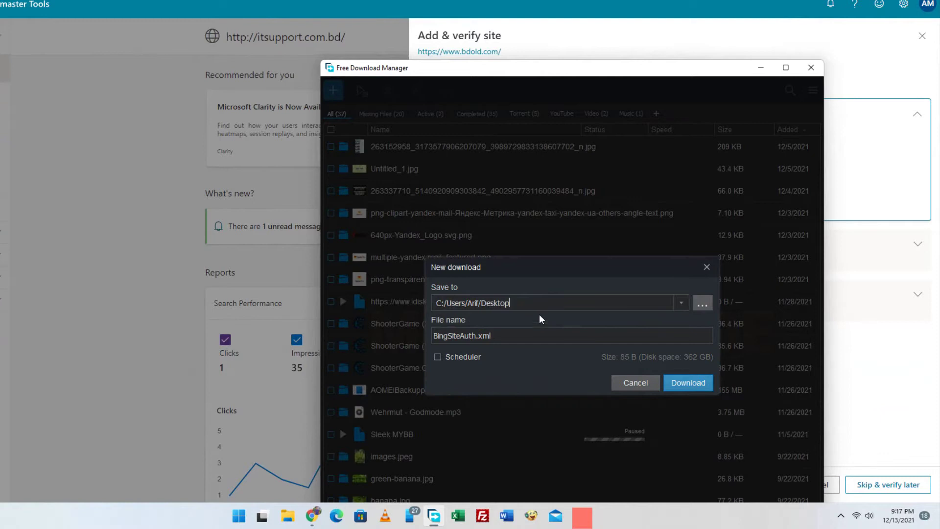
{"action": "left_click", "coordinate": [688, 383]}
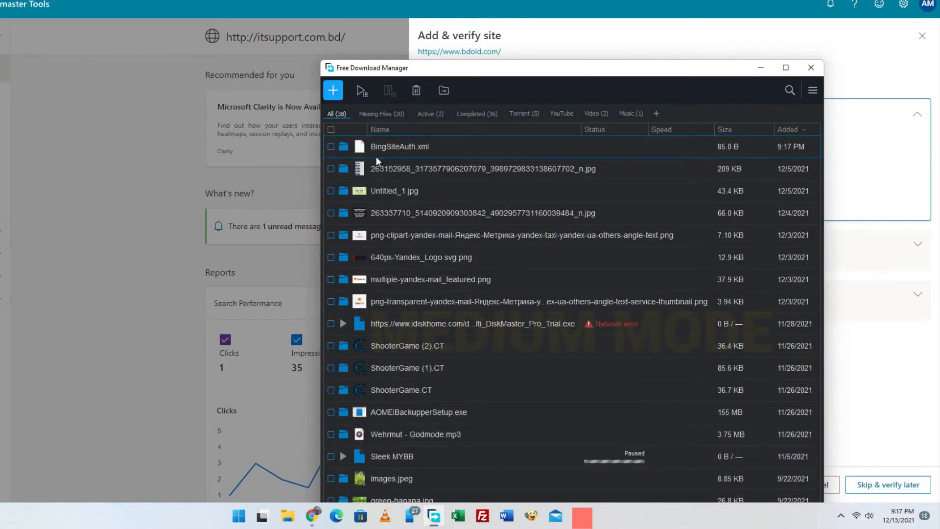
{"action": "left_click", "coordinate": [343, 149]}
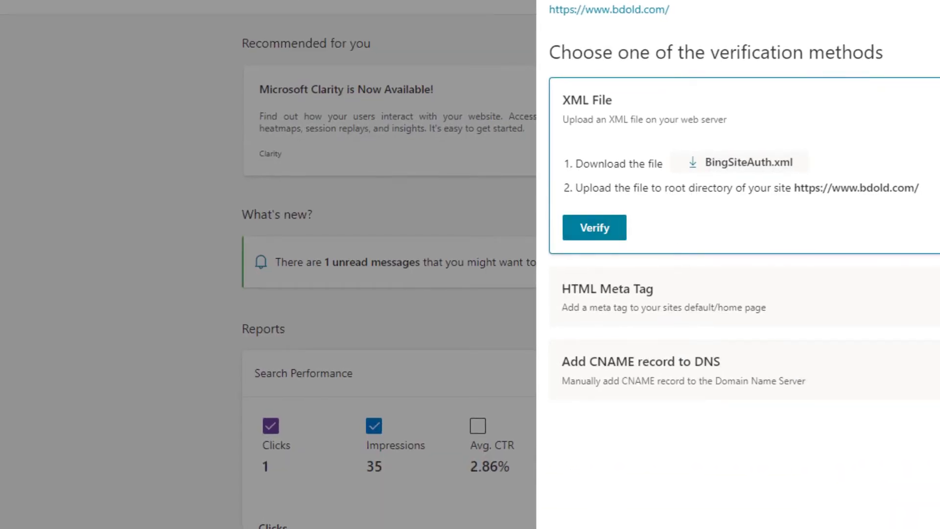
{"action": "key", "text": "ctrl+t"}
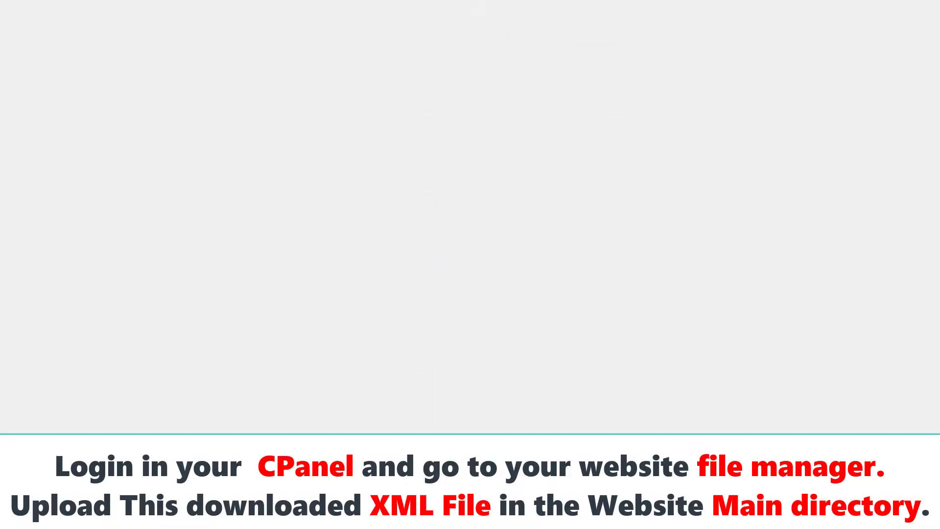
- Upload BingSiteAuth.xml to the bdold.com root folder via cPanel File Manager
{"action": "left_click", "coordinate": [550, 261]}
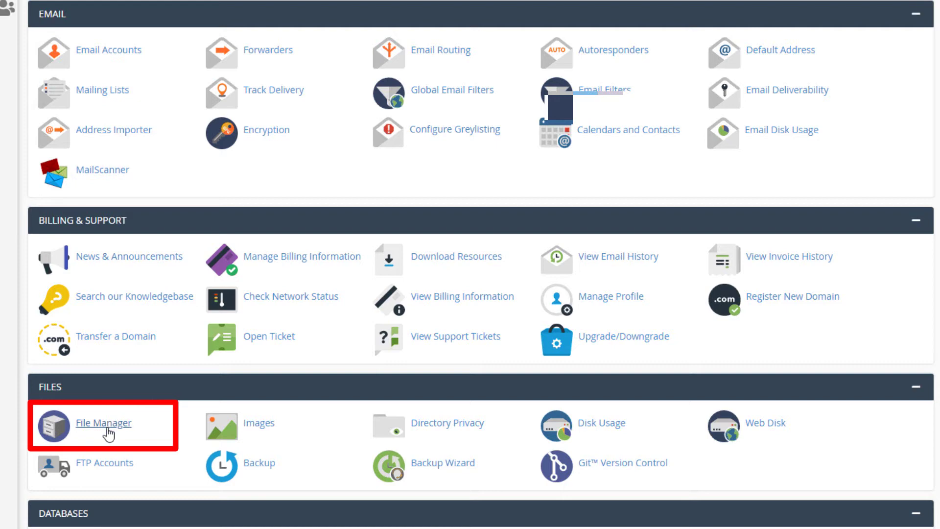
{"action": "left_click", "coordinate": [111, 433]}
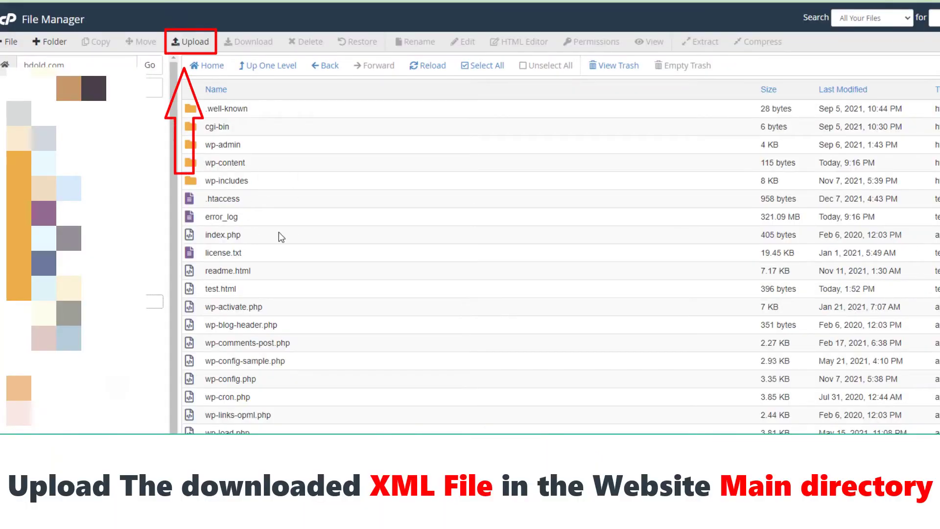
{"action": "left_click", "coordinate": [190, 42]}
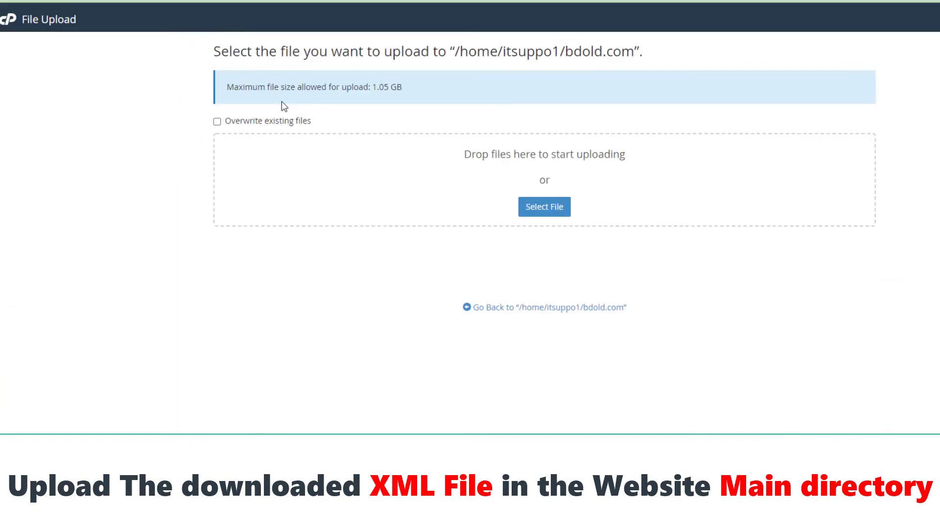
{"action": "left_click", "coordinate": [532, 211]}
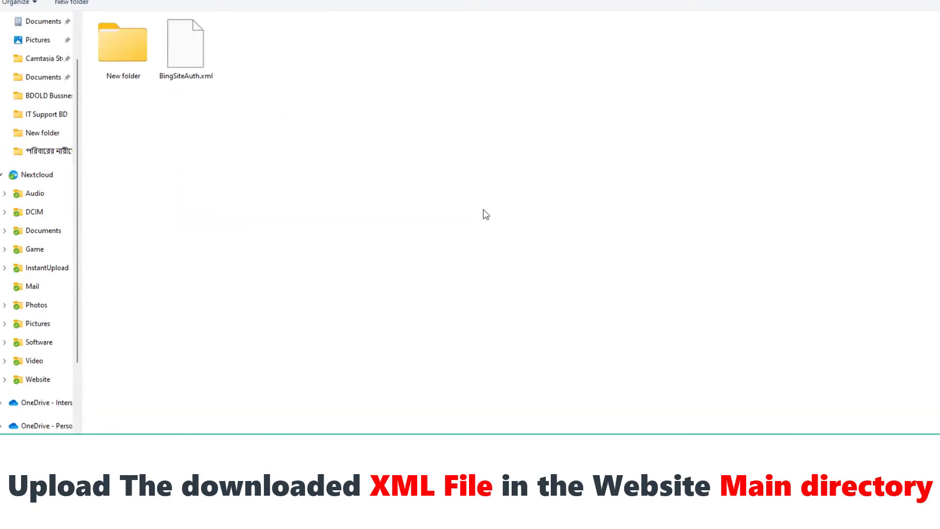
{"action": "left_click", "coordinate": [199, 58]}
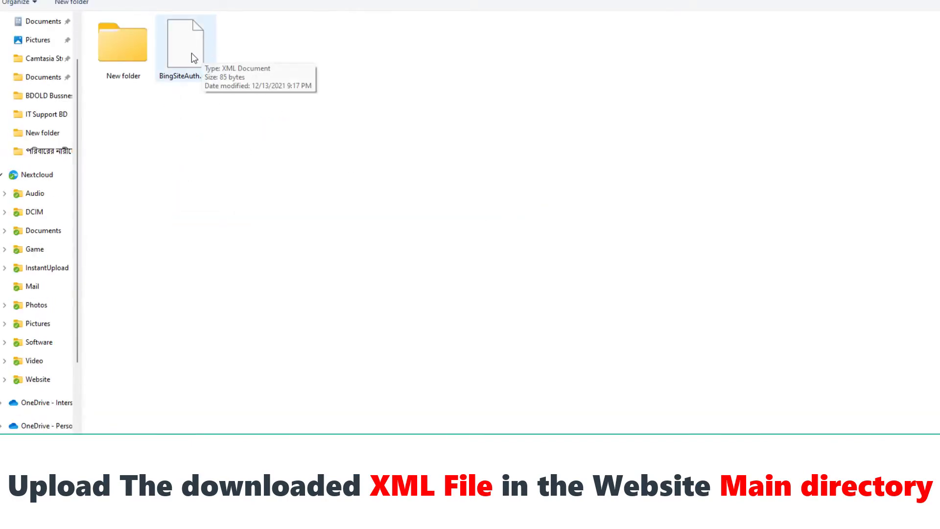
{"action": "double_click", "coordinate": [191, 53]}
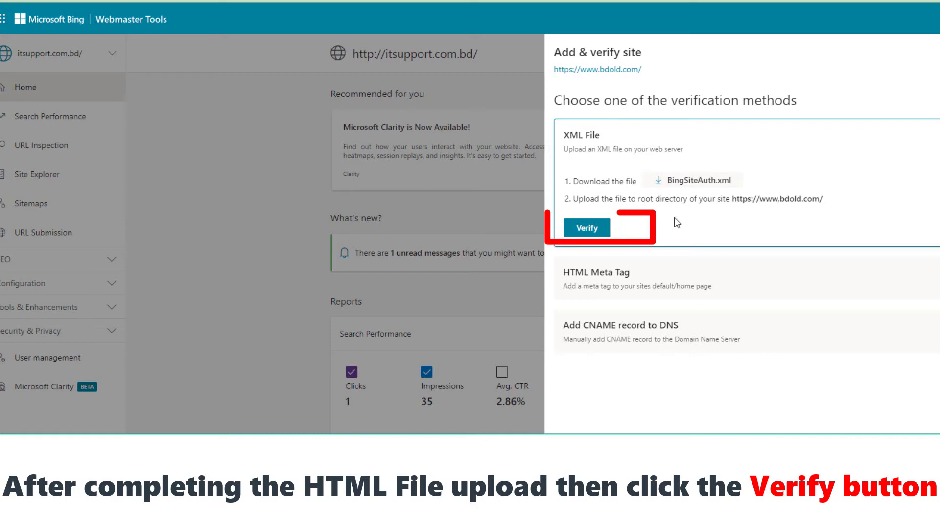
{"action": "left_click", "coordinate": [593, 229]}
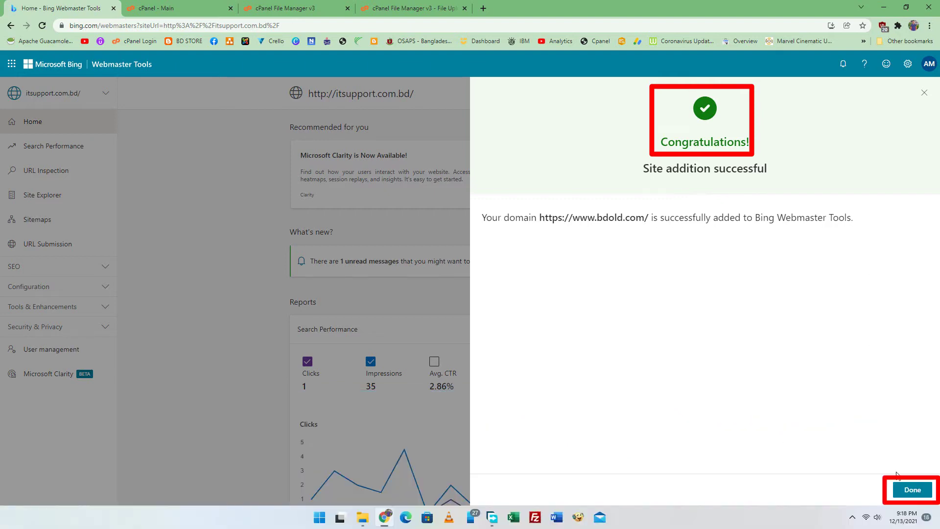
{"action": "left_click", "coordinate": [910, 495]}
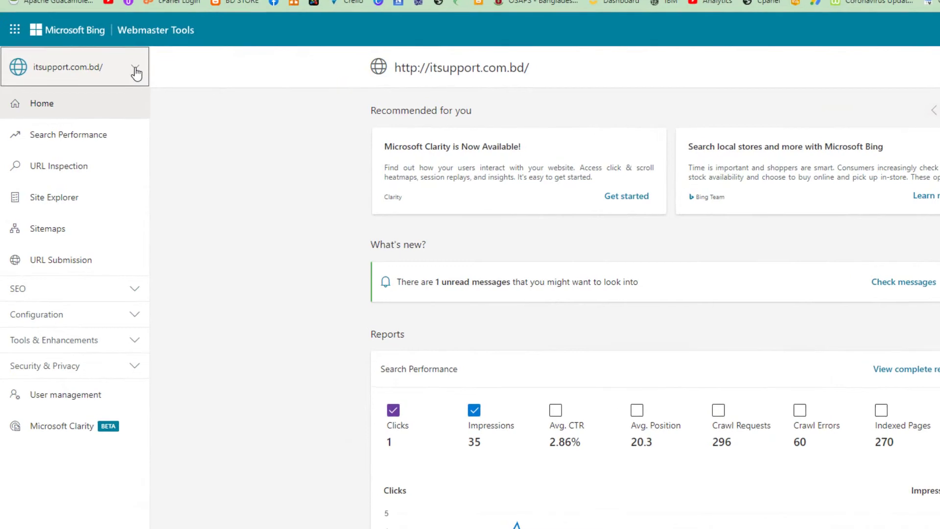
{"action": "left_click", "coordinate": [106, 94]}
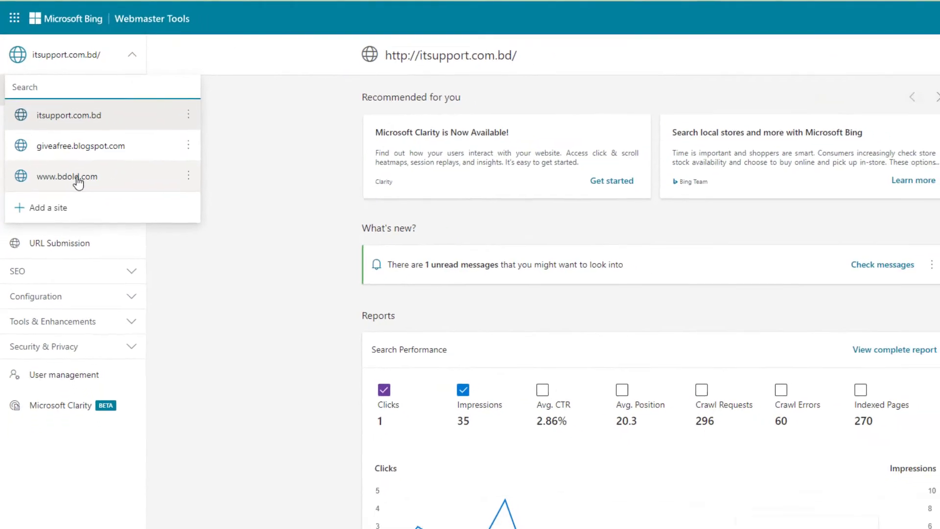
{"action": "left_click", "coordinate": [86, 192]}
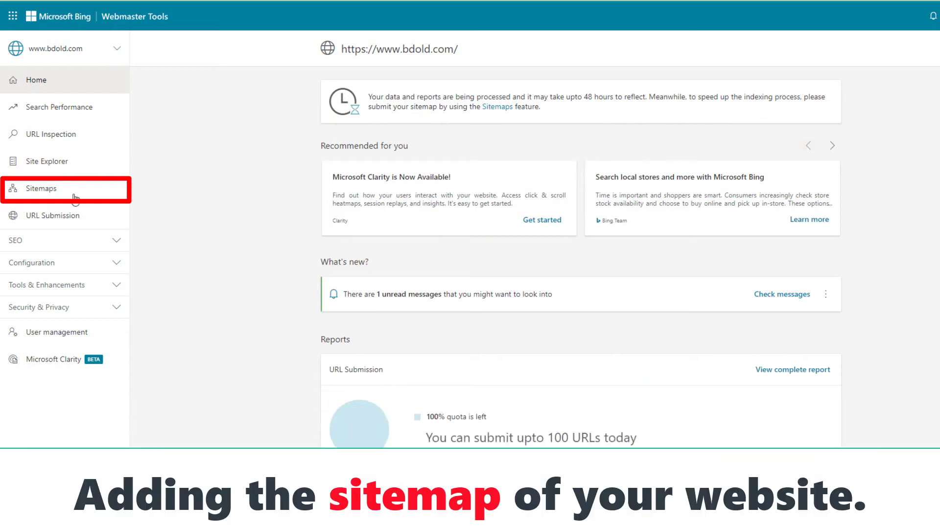
{"action": "left_click", "coordinate": [41, 191]}
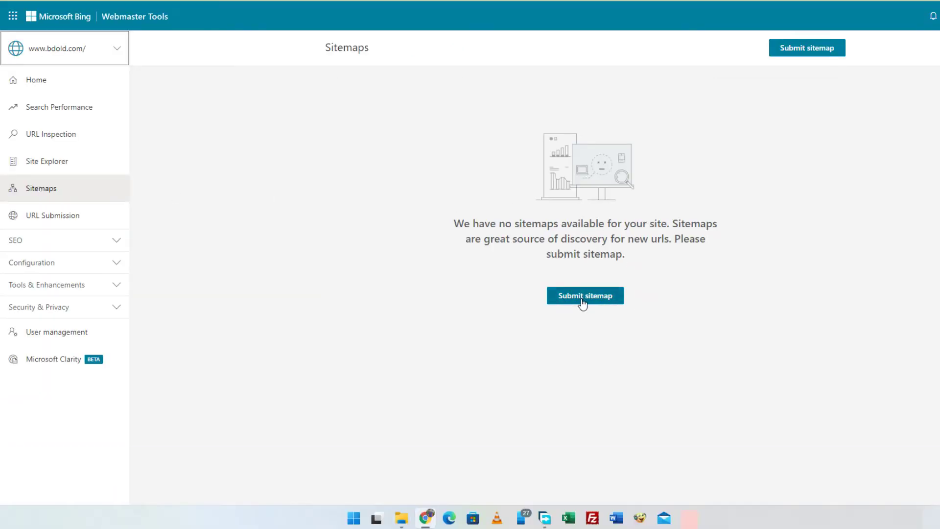
{"action": "left_click", "coordinate": [582, 296]}
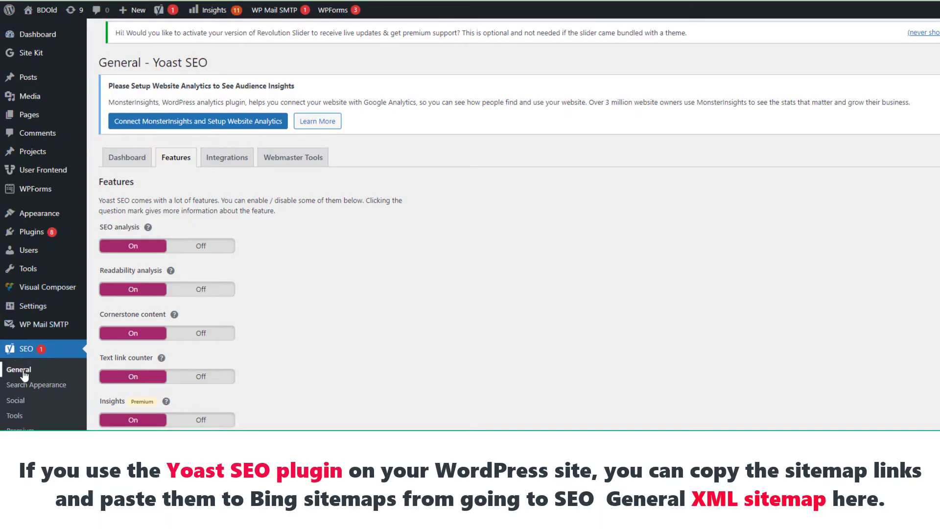
- Open Yoast's XML sitemap index from SEO > General > Features, showing six sitemaps
{"action": "left_click", "coordinate": [122, 162]}
{"action": "left_click", "coordinate": [172, 159]}
{"action": "scroll", "coordinate": [242, 265], "scroll_direction": "down", "scroll_amount": 6}
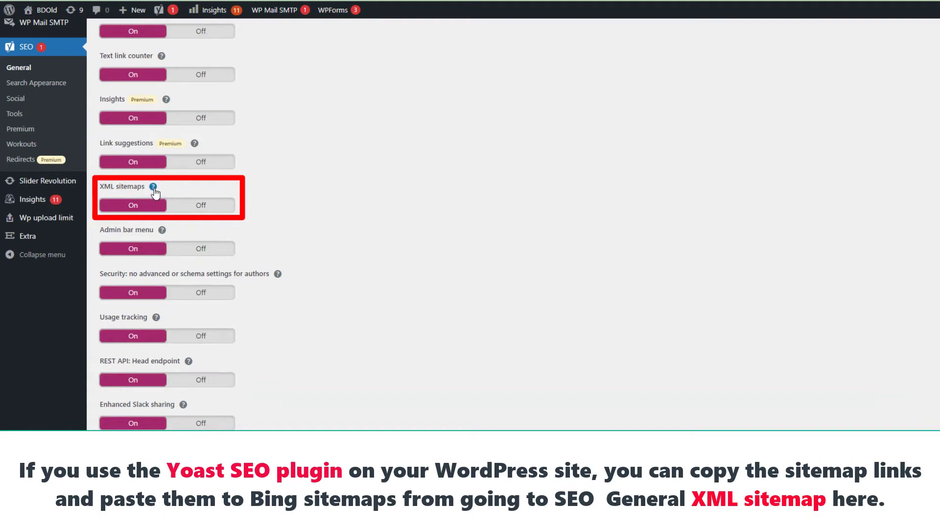
{"action": "left_click", "coordinate": [154, 187]}
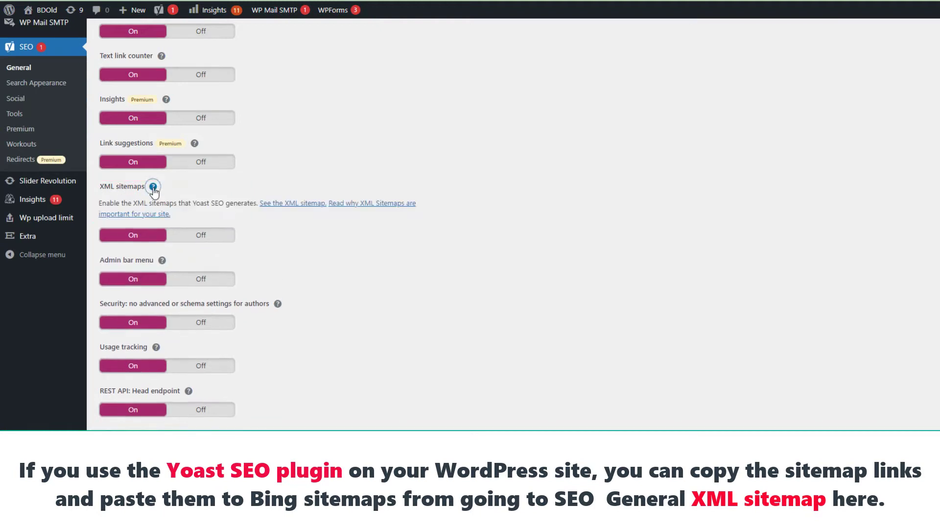
{"action": "left_click", "coordinate": [304, 203]}
{"action": "right_click", "coordinate": [329, 101]}
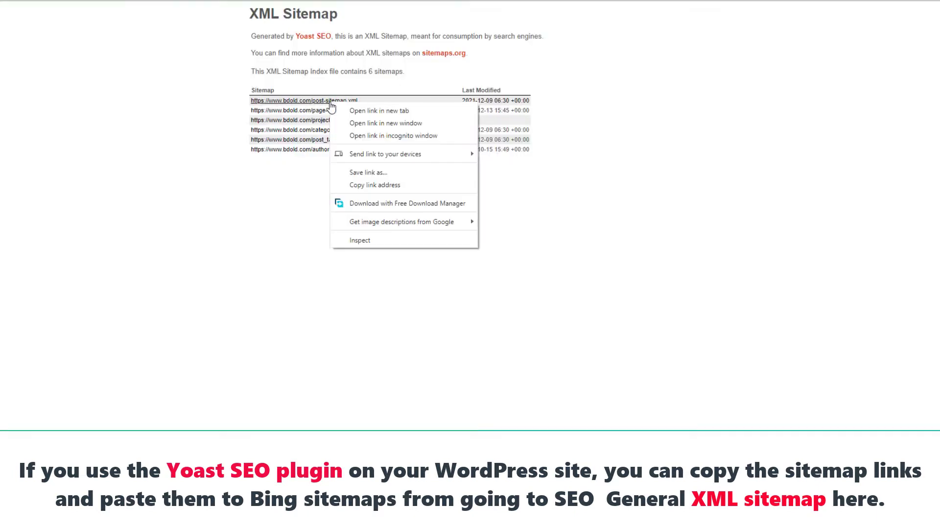
- Copy and submit the post-sitemap.xml URL in Bing's Submit sitemap form
{"action": "left_click", "coordinate": [381, 185]}
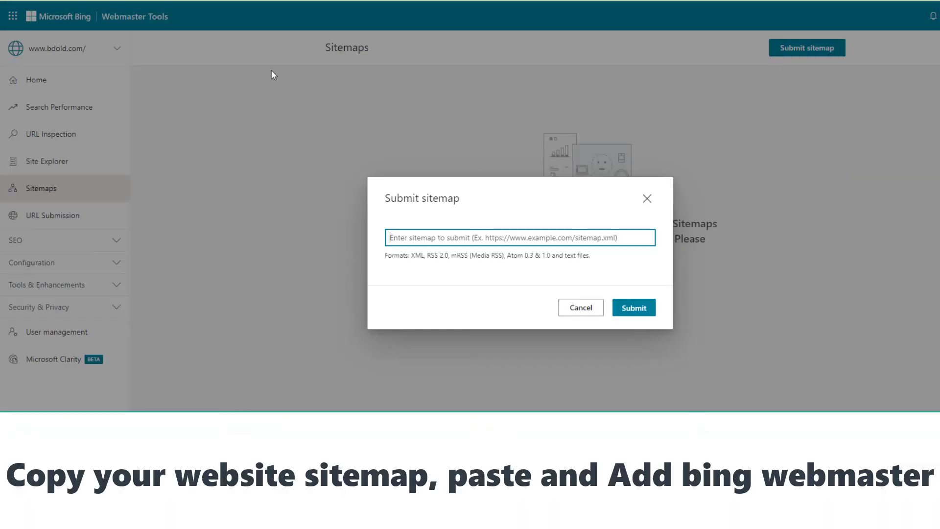
{"action": "key", "text": "ctrl+v"}
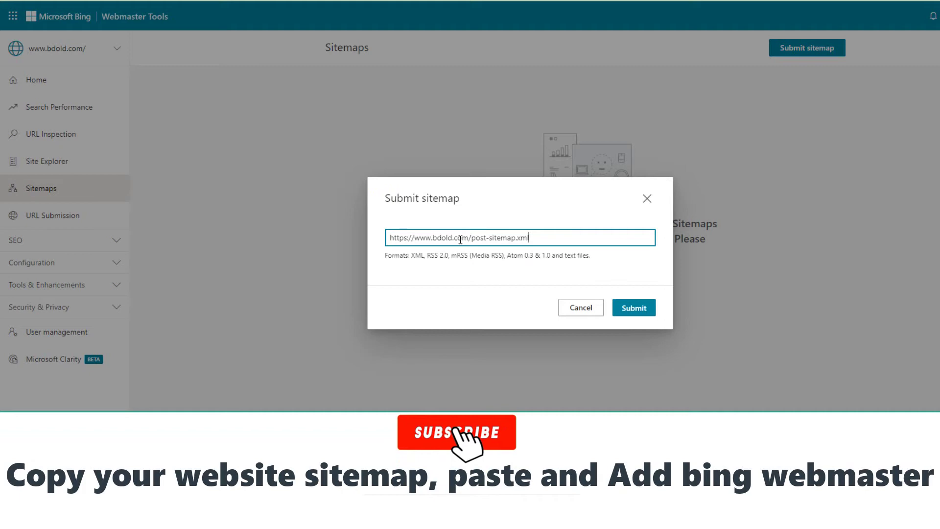
{"action": "left_click", "coordinate": [631, 308]}
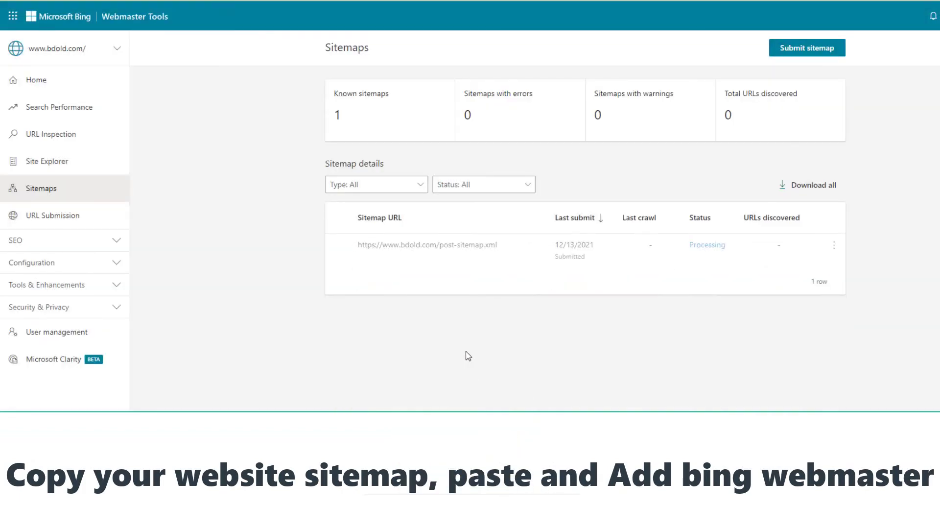
{"action": "left_click", "coordinate": [821, 54]}
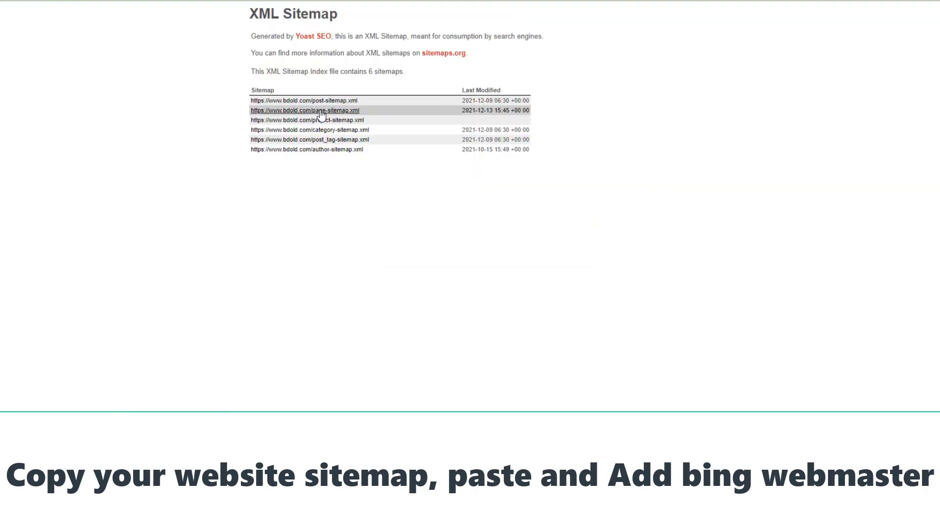
- Copy and submit the page-sitemap.xml URL
{"action": "right_click", "coordinate": [319, 110]}
{"action": "left_click", "coordinate": [365, 194]}
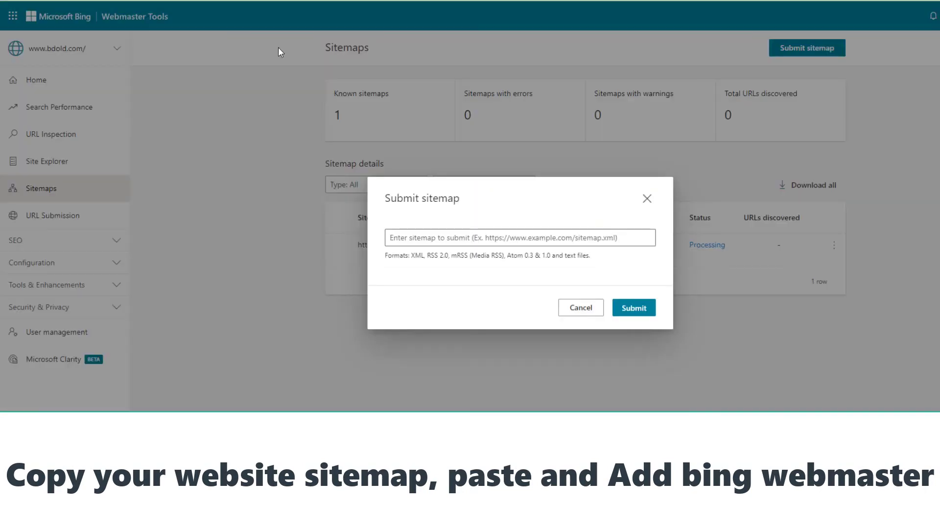
{"action": "left_click", "coordinate": [556, 236]}
{"action": "right_click", "coordinate": [555, 237]}
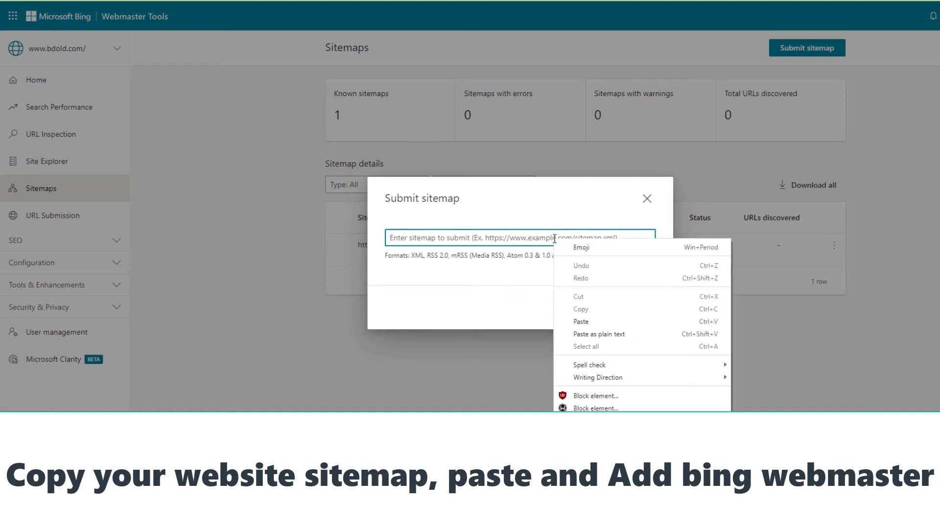
{"action": "left_click", "coordinate": [581, 321]}
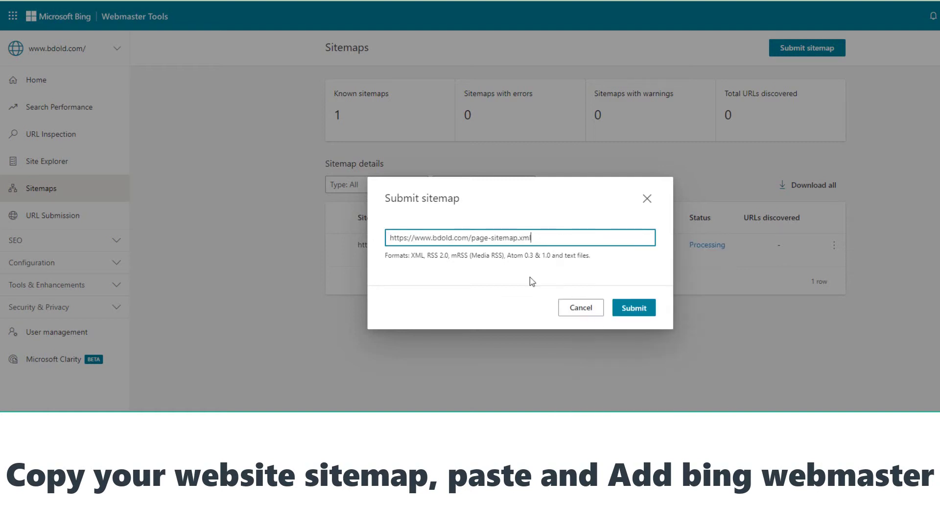
{"action": "left_click", "coordinate": [625, 313]}
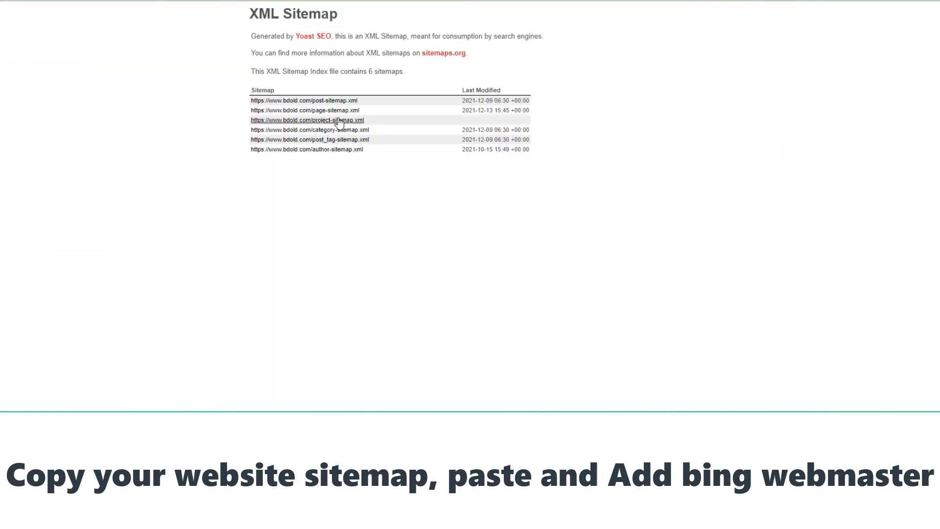
- Submit the project-sitemap.xml URL, then copy the category sitemap link
{"action": "right_click", "coordinate": [337, 121]}
{"action": "left_click", "coordinate": [391, 200]}
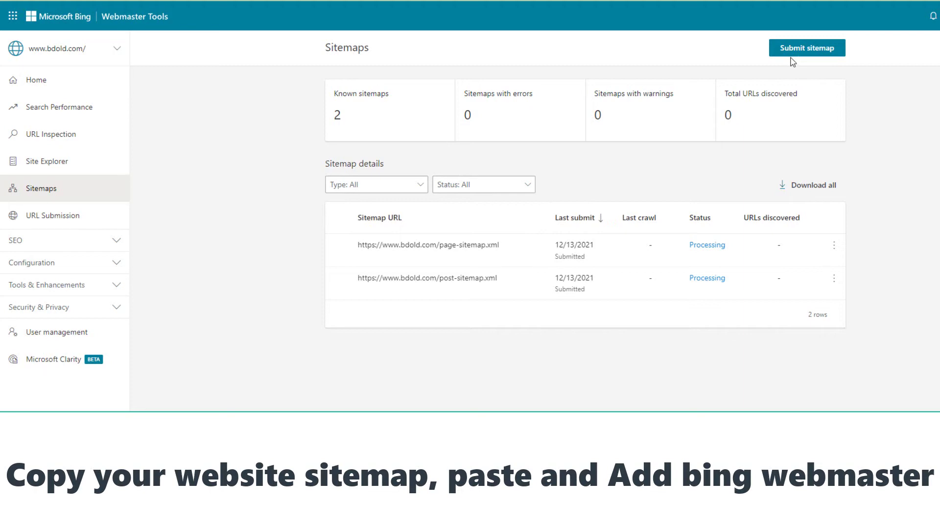
{"action": "left_click", "coordinate": [795, 53]}
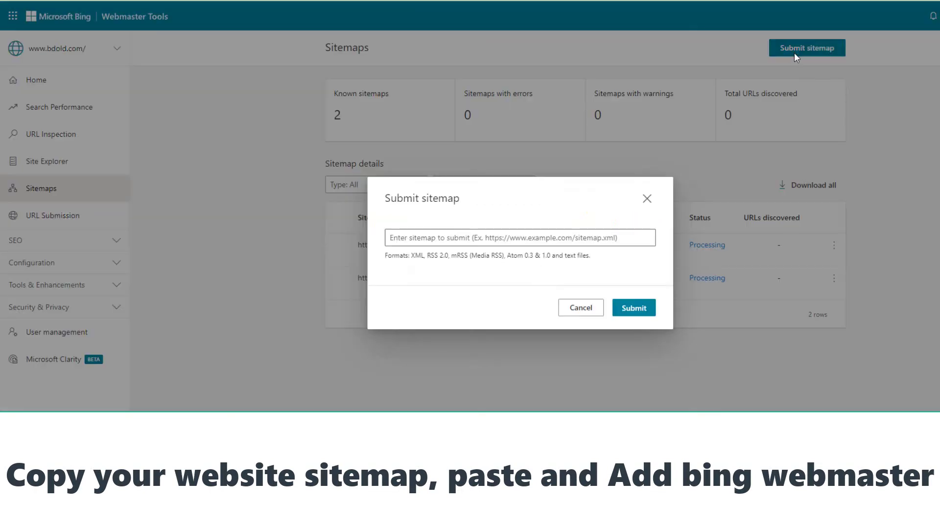
{"action": "left_click", "coordinate": [574, 239]}
{"action": "key", "text": "ctrl+v"}
{"action": "left_click", "coordinate": [641, 313]}
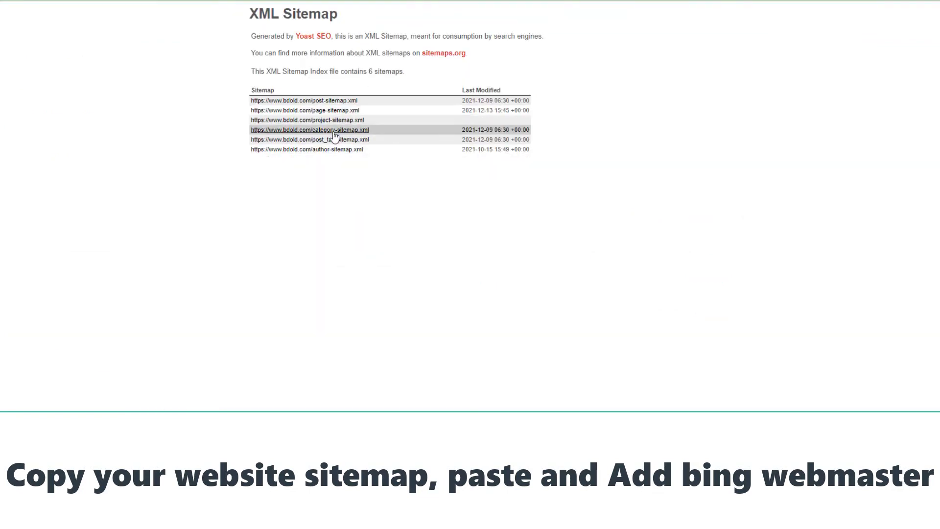
{"action": "right_click", "coordinate": [328, 131]}
{"action": "left_click", "coordinate": [351, 215]}
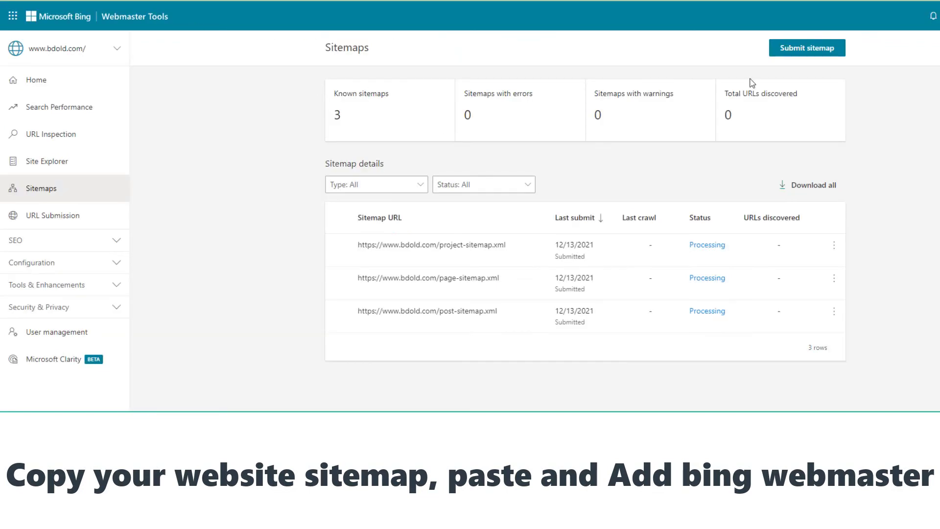
- Submit the copied category-sitemap.xml URL, then copy and submit post_tag-sitemap.xml
{"action": "left_click", "coordinate": [810, 49]}
{"action": "left_click", "coordinate": [534, 236]}
{"action": "key", "text": "ctrl+v"}
{"action": "left_click", "coordinate": [630, 308]}
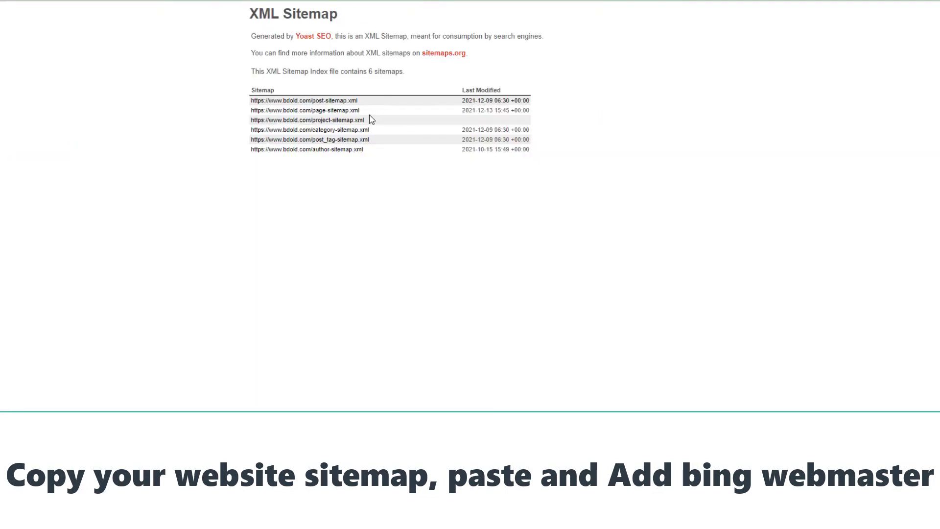
{"action": "right_click", "coordinate": [335, 141]}
{"action": "left_click", "coordinate": [402, 228]}
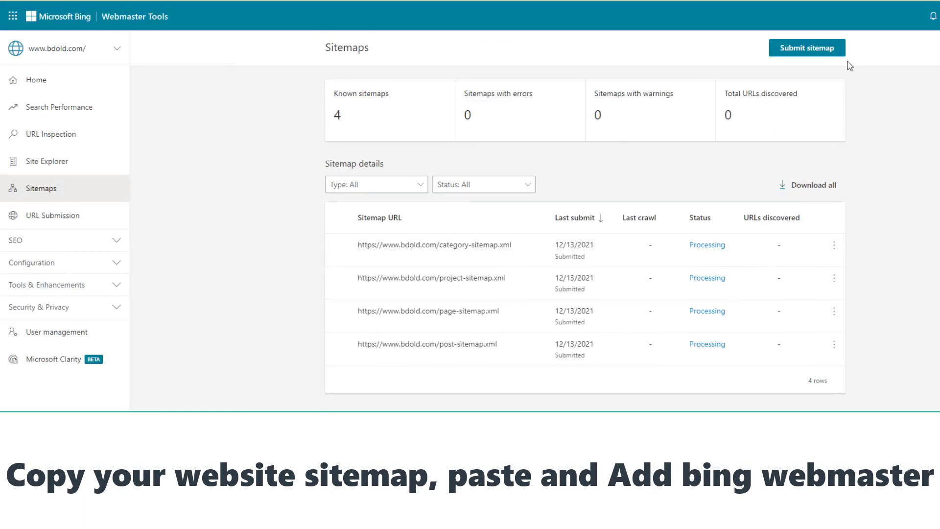
{"action": "left_click", "coordinate": [836, 52]}
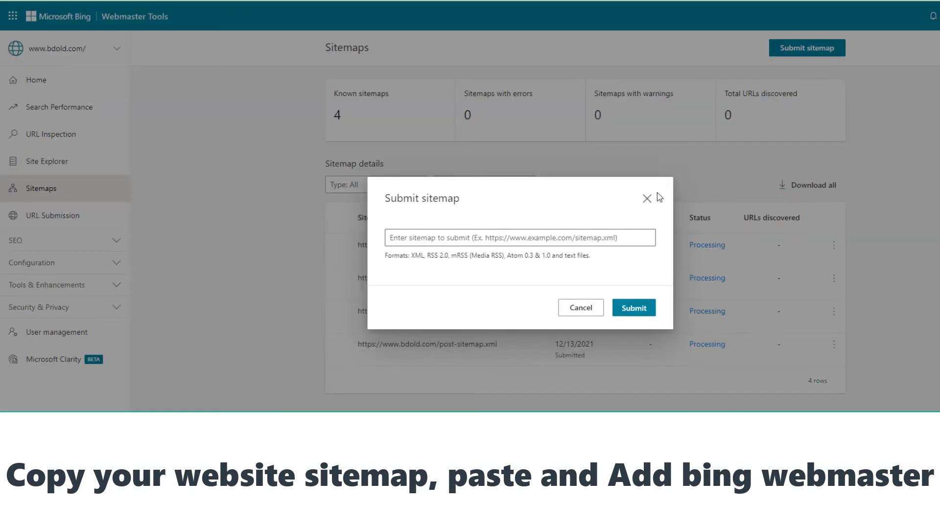
{"action": "left_click", "coordinate": [599, 237]}
{"action": "key", "text": "ctrl+v"}
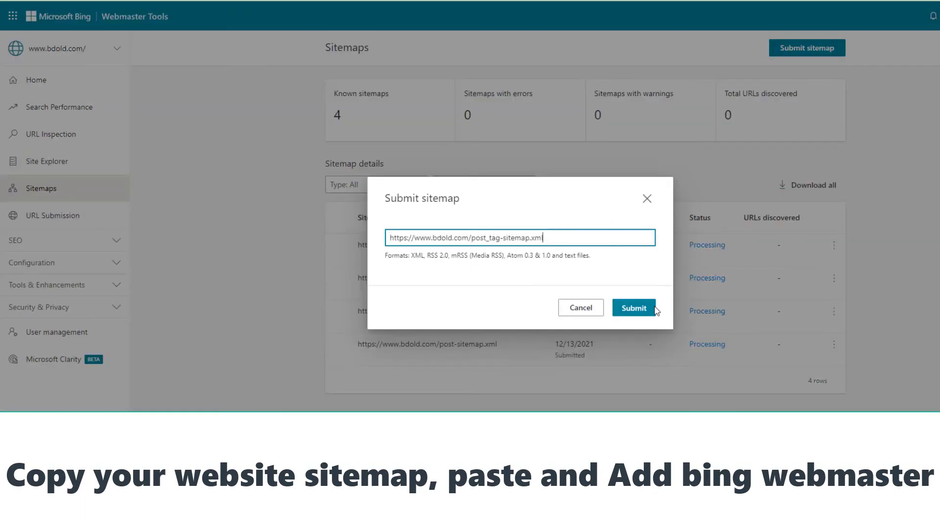
{"action": "left_click", "coordinate": [652, 308]}
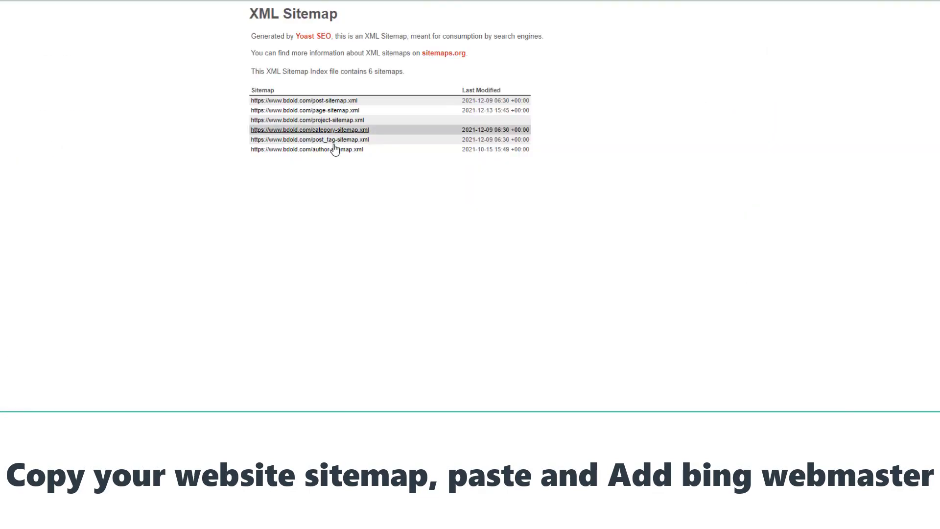
- Copy the author-sitemap.xml link and submit it as the sixth bdold.com sitemap
{"action": "right_click", "coordinate": [336, 150]}
{"action": "left_click", "coordinate": [395, 235]}
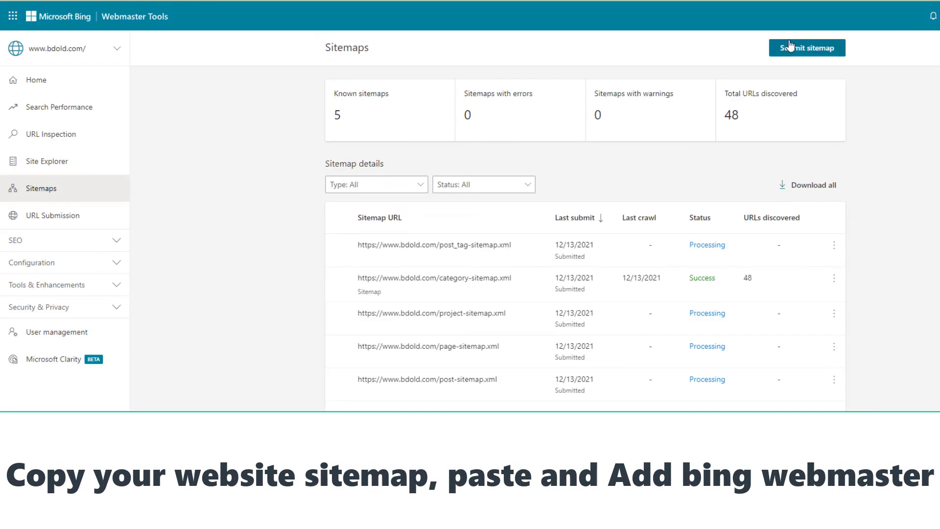
{"action": "left_click", "coordinate": [789, 45]}
{"action": "left_click", "coordinate": [477, 237]}
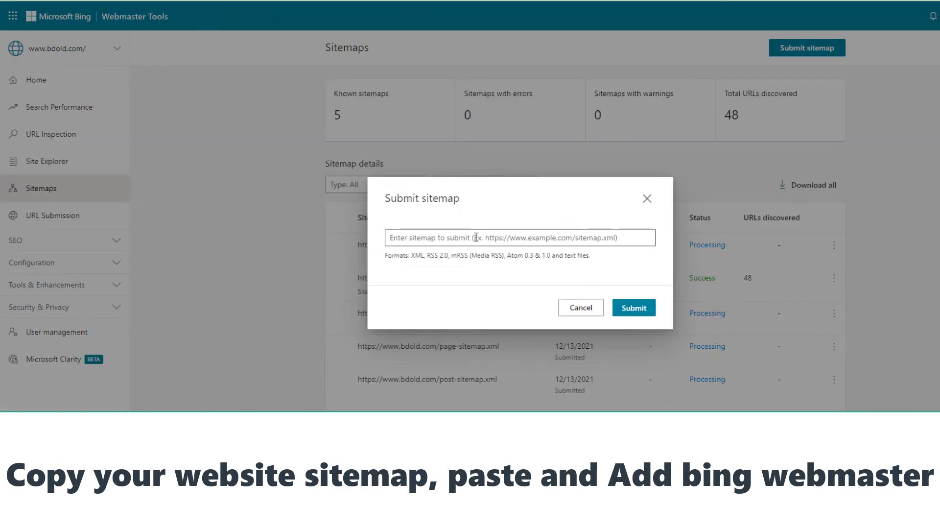
{"action": "key", "text": "ctrl+v"}
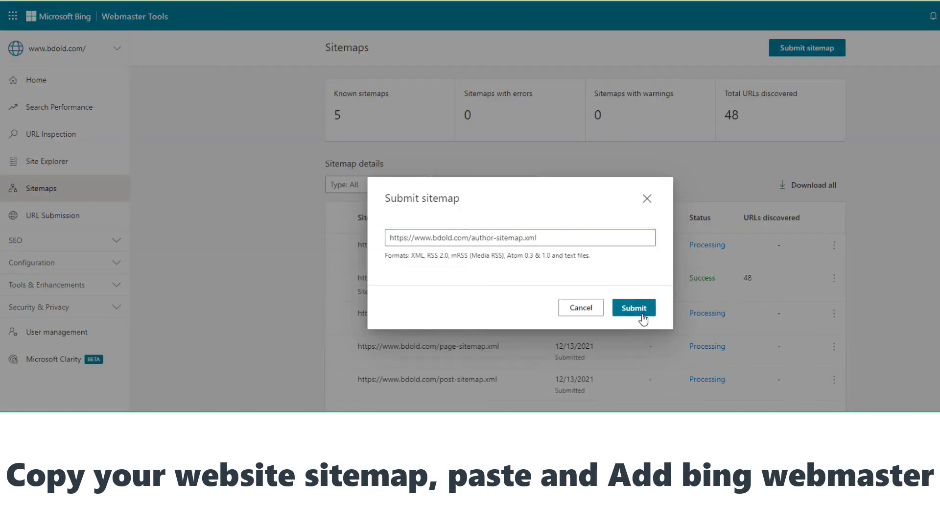
{"action": "left_click", "coordinate": [642, 309]}
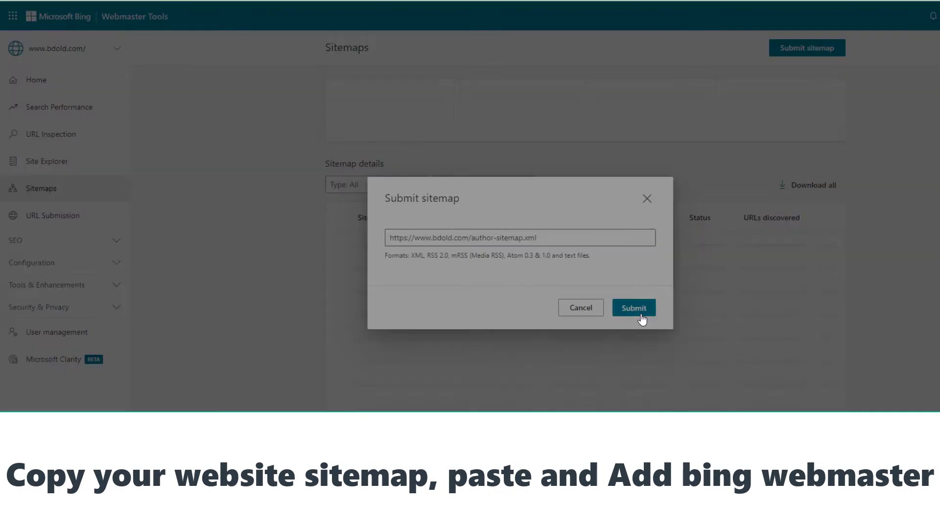
{"action": "left_click", "coordinate": [640, 308]}
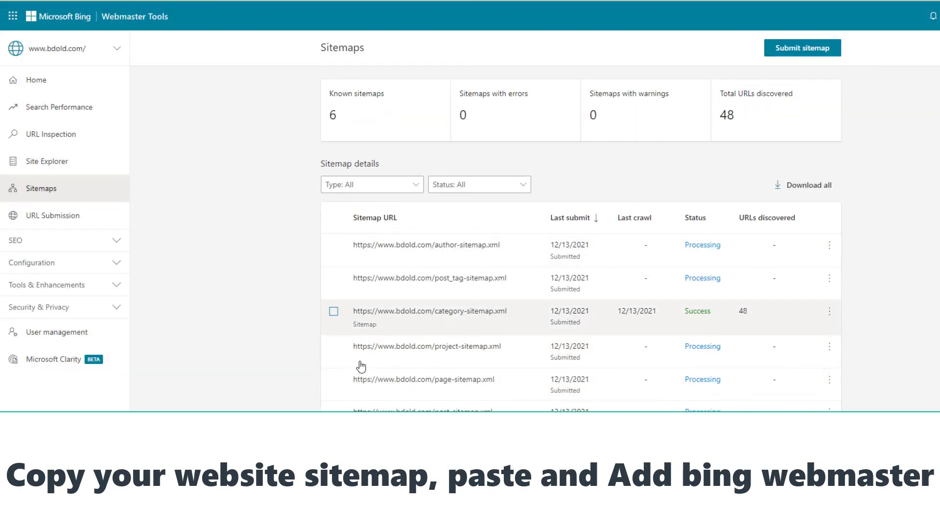
{"action": "scroll", "coordinate": [386, 372], "scroll_direction": "down", "scroll_amount": 1}
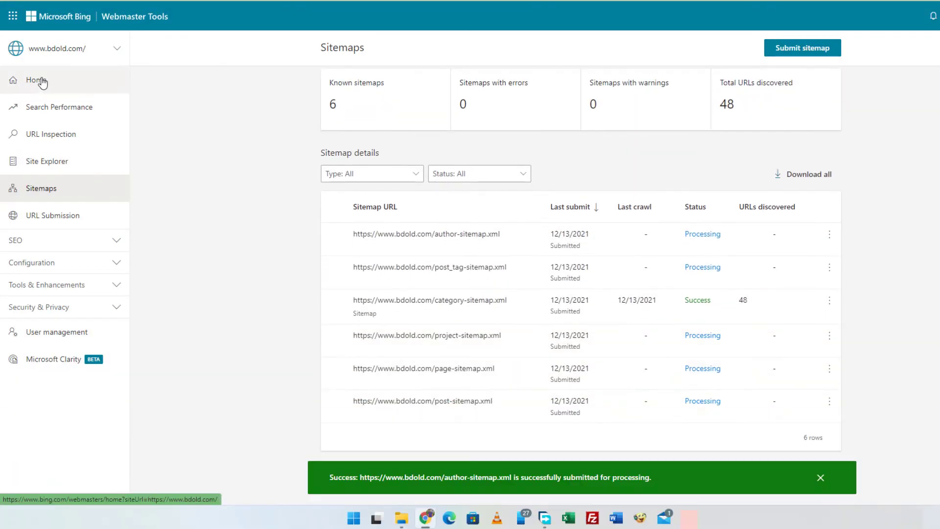
- Return to the bdold.com home dashboard and open a new browser tab's address bar
{"action": "left_click", "coordinate": [53, 84]}
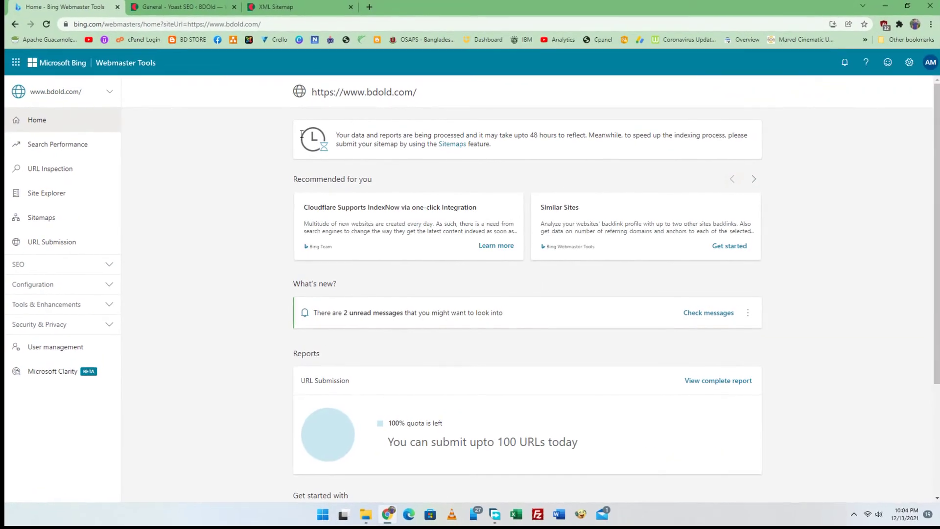
{"action": "left_click", "coordinate": [372, 4]}
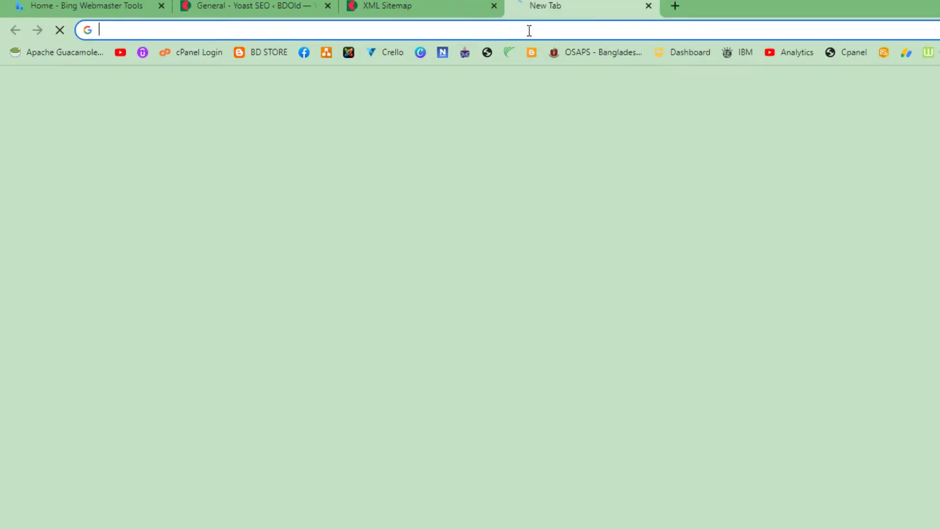
{"action": "left_click", "coordinate": [529, 31]}
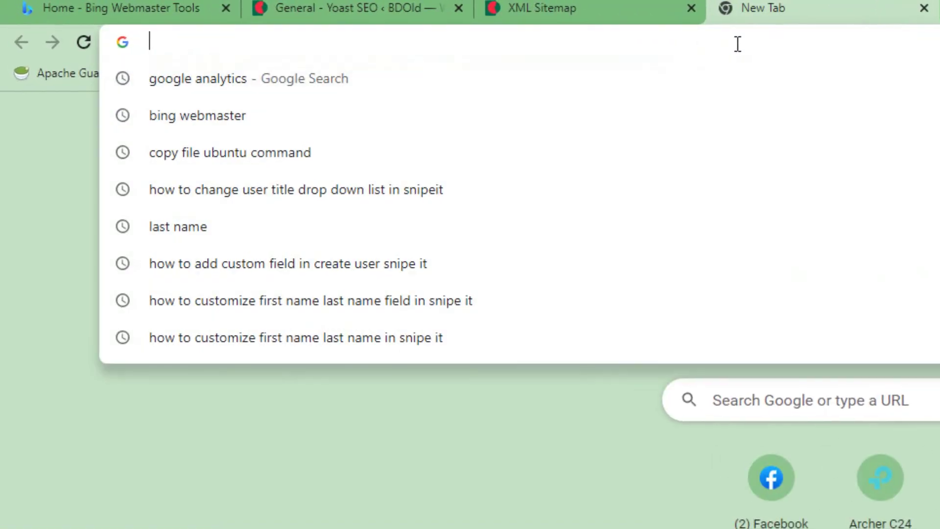